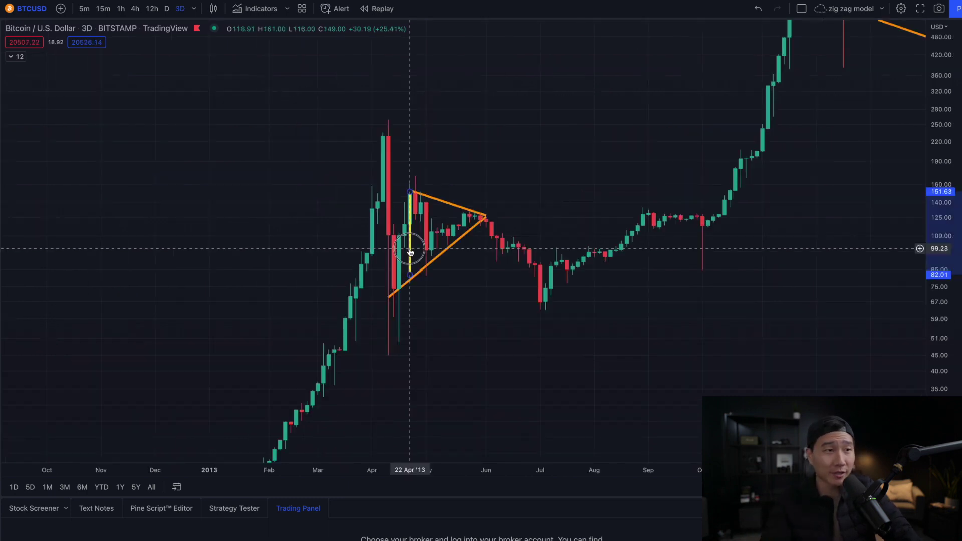
Move the 2013 triangle's height line to its breakout, extend a level to July, and circle the July low.
mouse_move(412, 250)
left_mouse_down()
mouse_move(419, 243)
mouse_move(491, 269)
mouse_move(486, 277)
left_mouse_up()
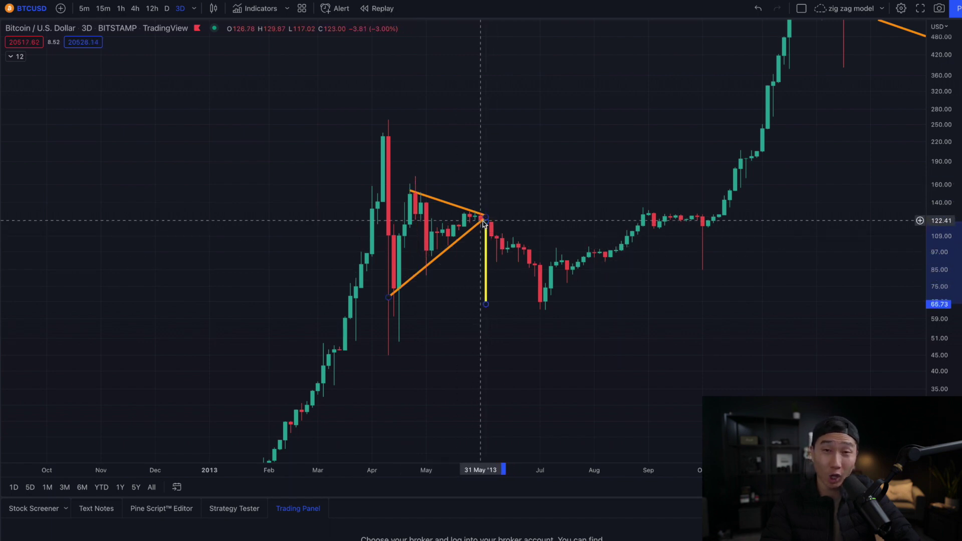
left_click(486, 304)
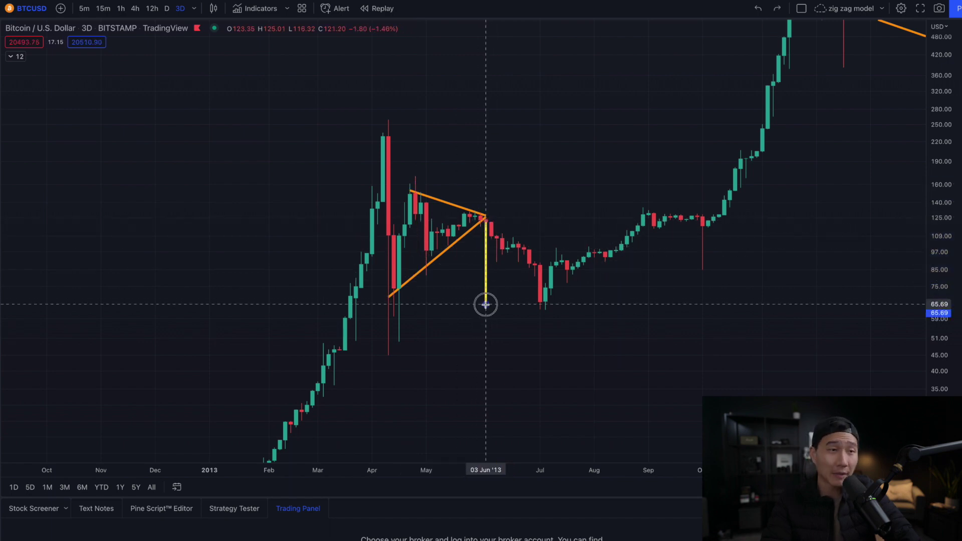
mouse_move(559, 321)
left_mouse_down()
mouse_move(258, 419)
mouse_move(261, 435)
mouse_move(340, 404)
mouse_move(429, 318)
mouse_move(511, 134)
left_mouse_up()
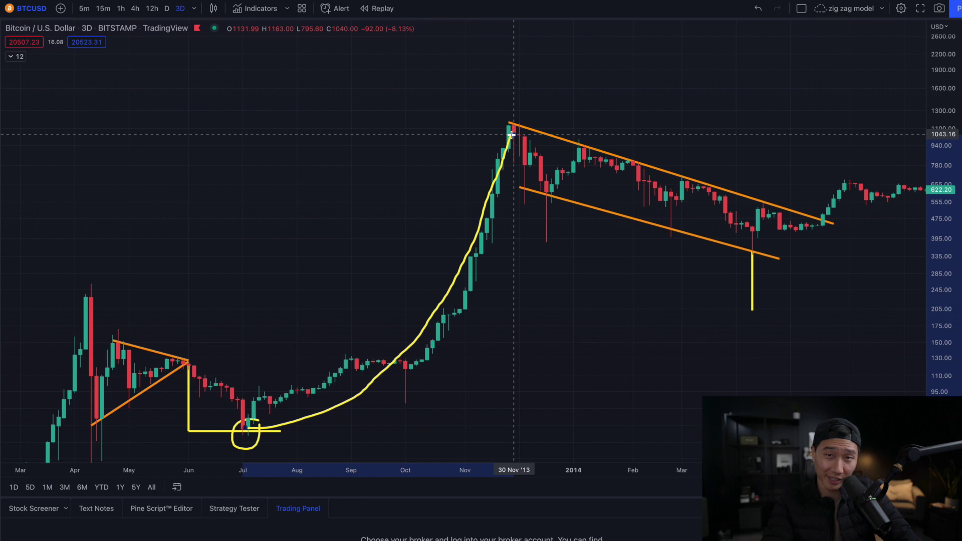
scroll(511, 134, "down", 5)
Place the 2014 channel's height line below its lower line, with a level reaching the early-2015 low near 206.
mouse_move(251, 136)
left_mouse_down()
mouse_move(258, 195)
mouse_move(282, 164)
mouse_move(316, 235)
mouse_move(333, 195)
mouse_move(354, 260)
left_mouse_up()
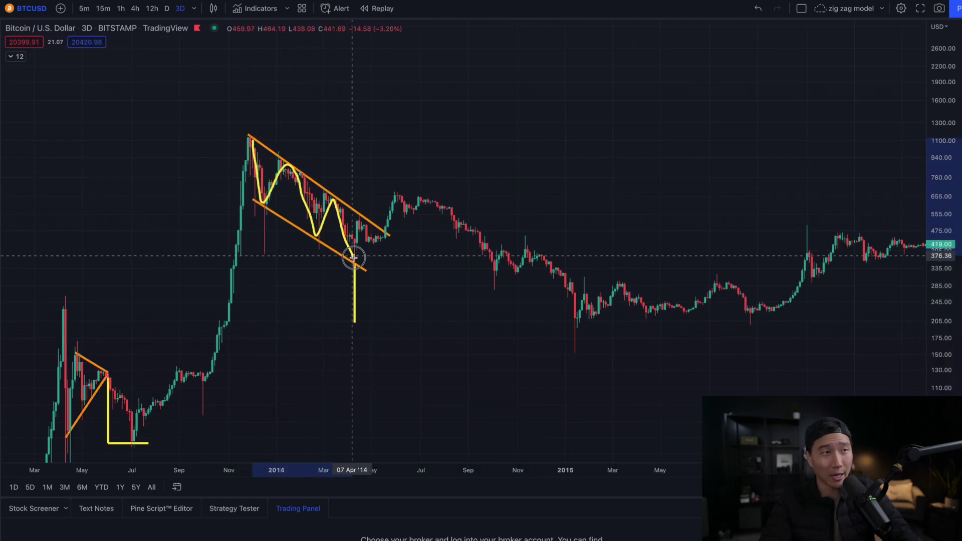
key("ctrl+z")
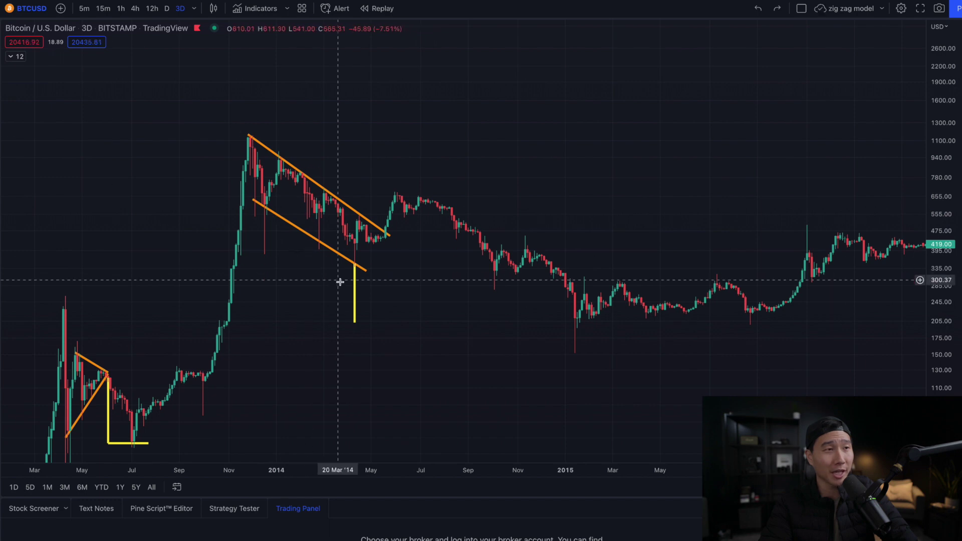
mouse_move(351, 279)
left_mouse_down()
mouse_move(279, 183)
mouse_move(269, 151)
left_mouse_up()
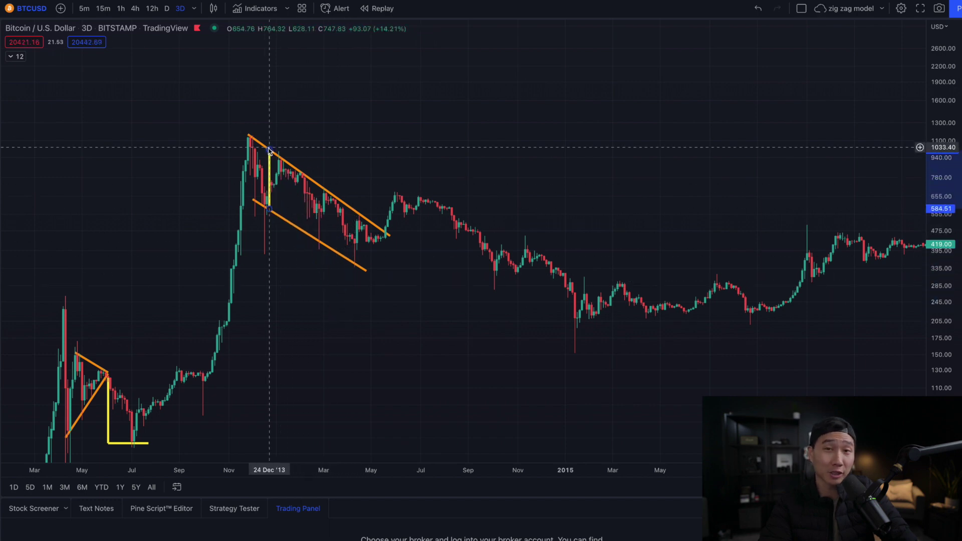
left_click_drag(269, 199, 387, 224)
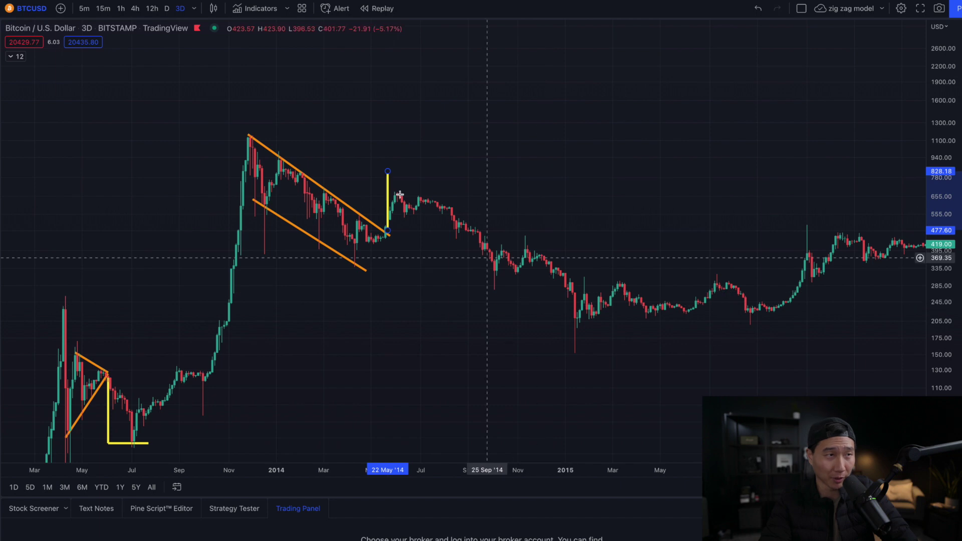
left_click_drag(389, 192, 357, 280)
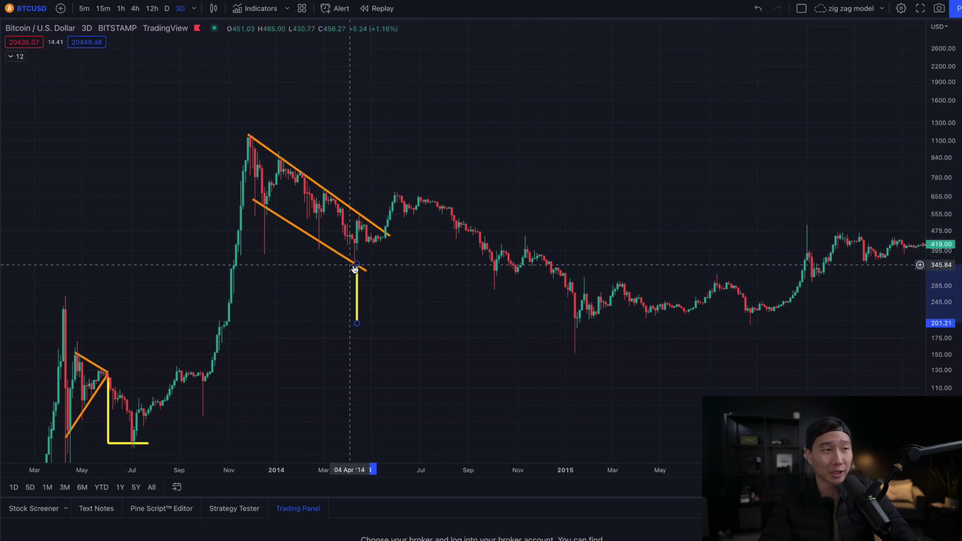
left_click(357, 321)
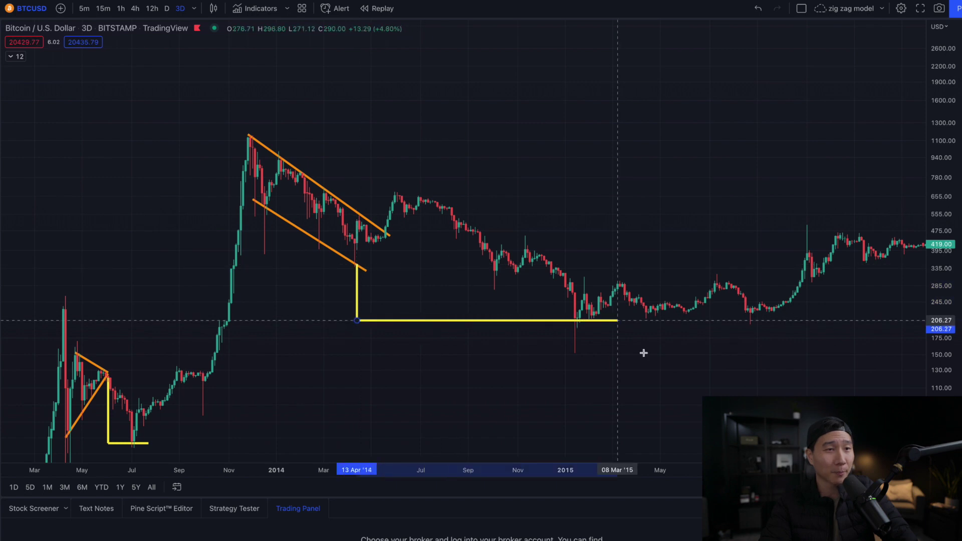
double_click(822, 339)
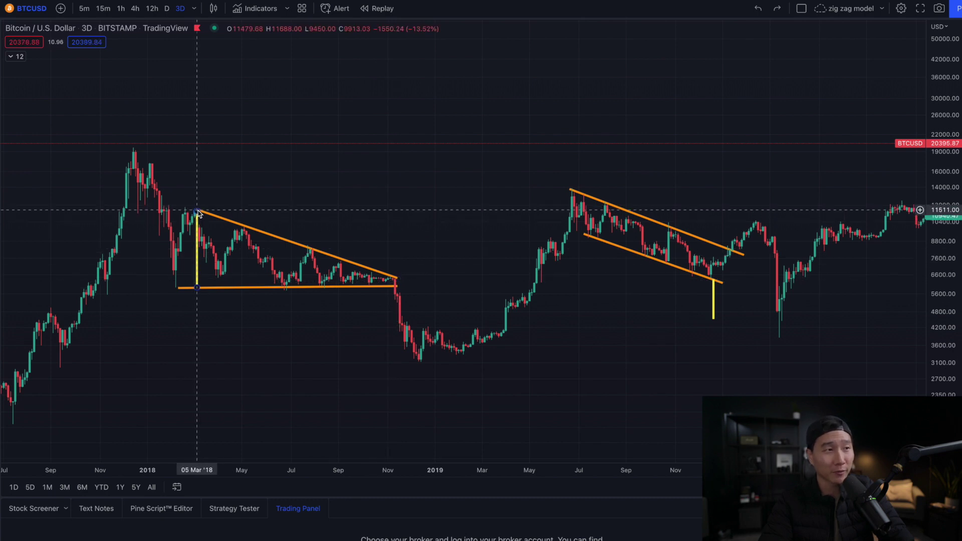
Project the 2018 triangle's height to the late-2018 low, then hang the 2019 channel's height below its lower edge.
left_click_drag(198, 271, 394, 341)
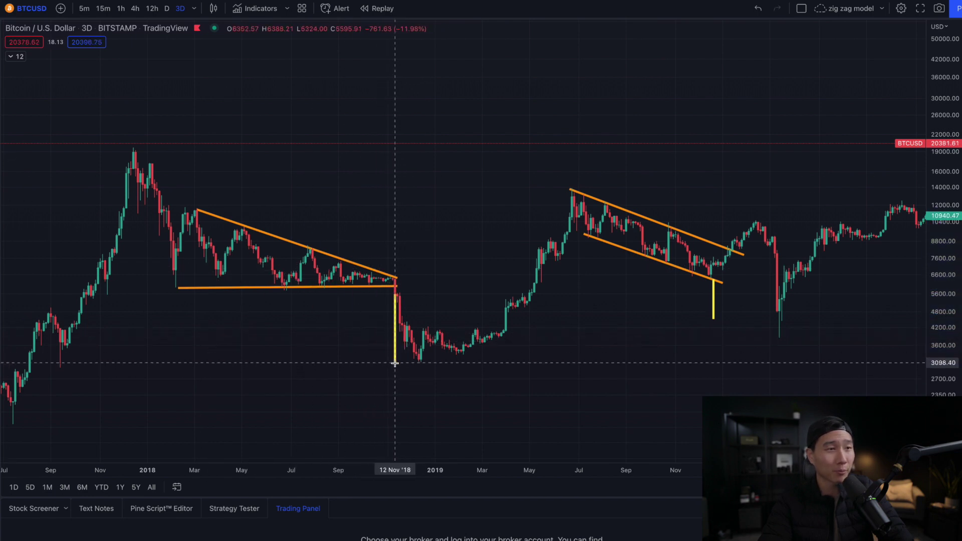
left_click_drag(486, 365, 492, 363)
mouse_move(572, 195)
left_mouse_down()
mouse_move(595, 237)
mouse_move(612, 211)
mouse_move(655, 254)
mouse_move(676, 229)
mouse_move(698, 270)
mouse_move(719, 258)
mouse_move(735, 221)
left_mouse_up()
key("ctrl+z")
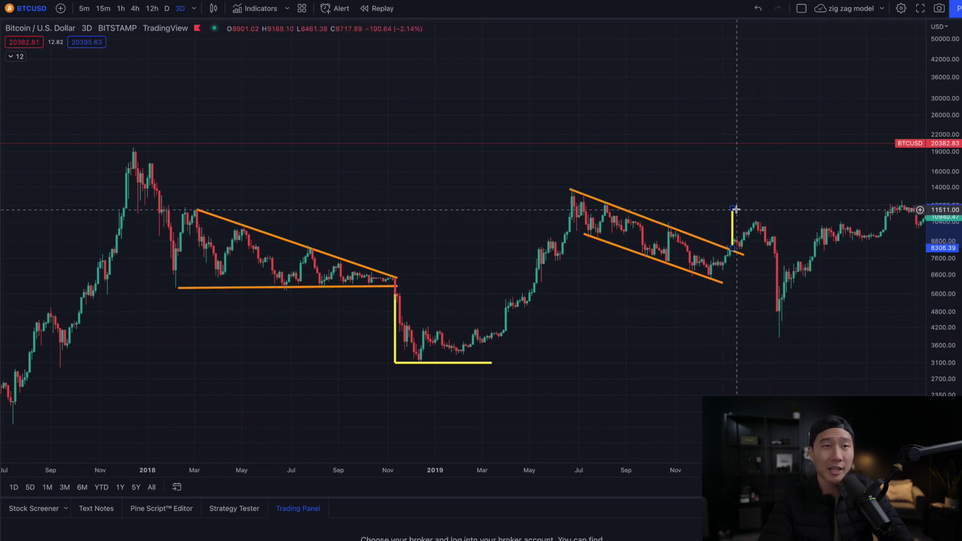
left_click_drag(733, 228, 715, 299)
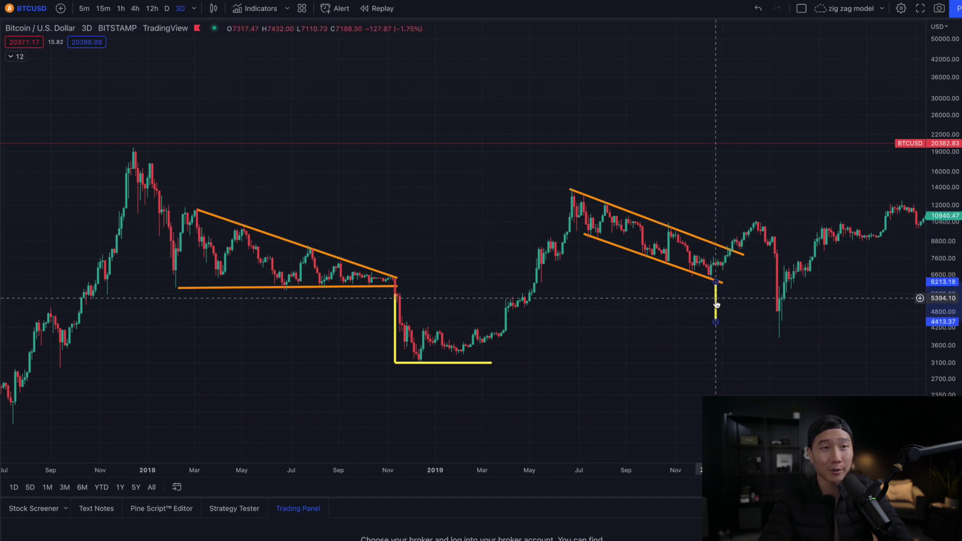
left_click(716, 321)
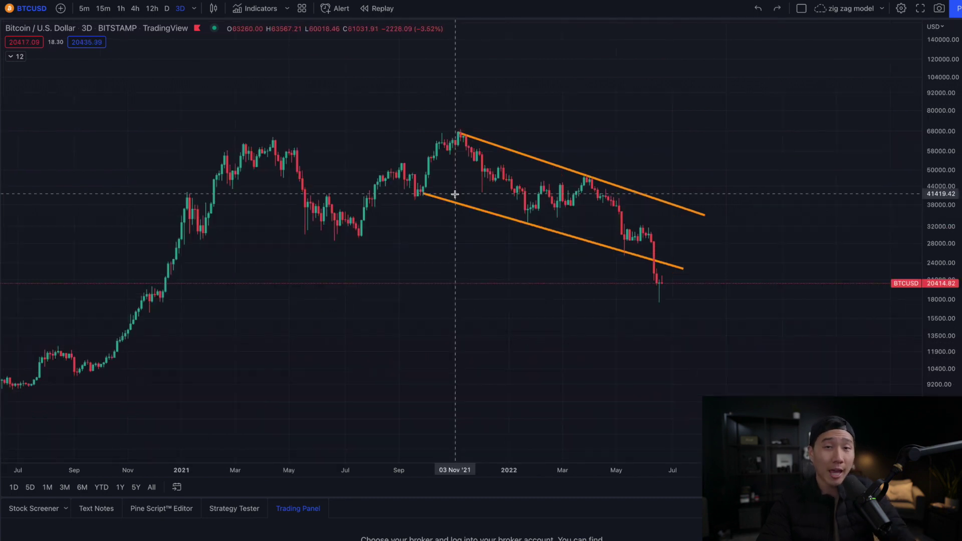
Mark the channel height at the Nov 2021 peak, project it from the June 2022 breakdown to 13898.92, and start a measurement at the peak.
mouse_move(422, 190)
left_mouse_down()
mouse_move(455, 144)
mouse_move(531, 213)
mouse_move(583, 177)
mouse_move(666, 262)
mouse_move(657, 257)
left_mouse_up()
left_click_drag(460, 134, 460, 202)
left_click_drag(650, 262, 652, 307)
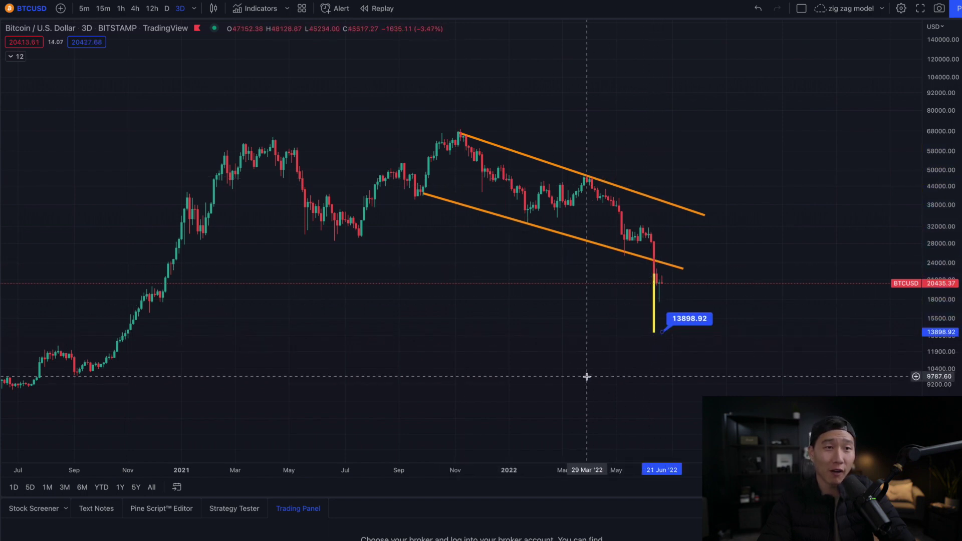
left_click(452, 129, "shift")
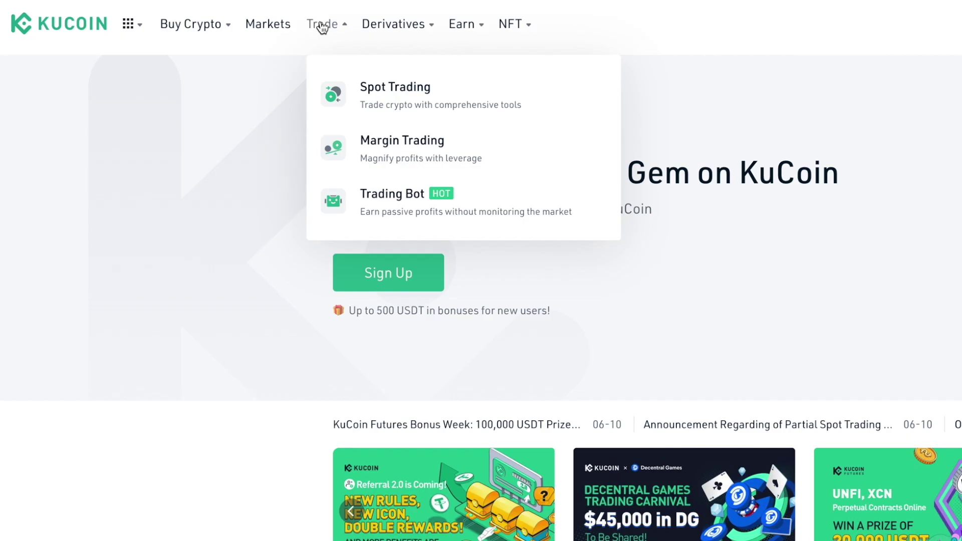
Display the full 2012–2022 BTCUSD chart with red and green log-regression bands over every cycle's drawings.
mouse_move(377, 26)
mouse_move(456, 31)
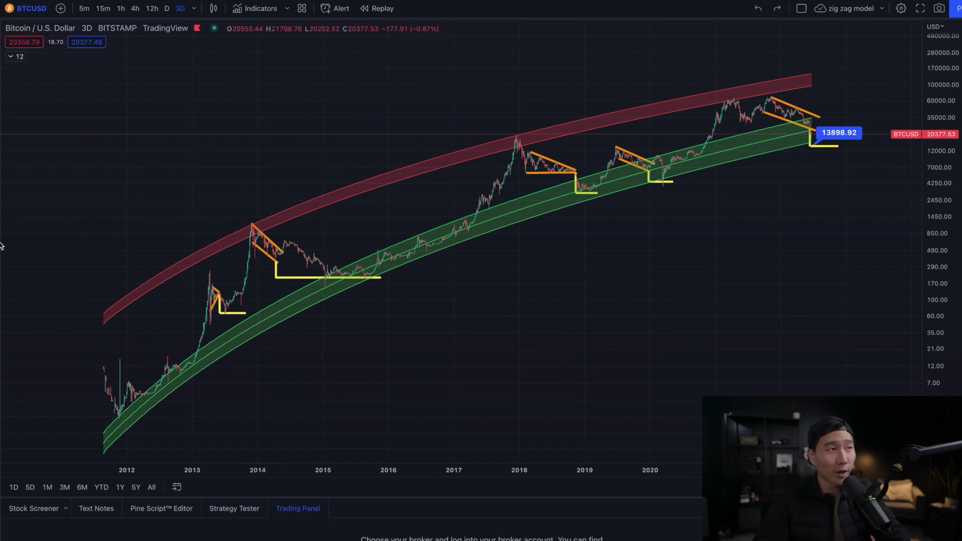
Hide all drawings and circle the green-band candles of 2012–13, 2016, 2019–20 and the latest stretch.
key("ctrl+alt+h")
mouse_move(190, 355)
left_mouse_down()
mouse_move(146, 377)
mouse_move(189, 369)
left_mouse_up()
left_click_drag(409, 242, 461, 224)
left_click_drag(376, 257, 489, 224)
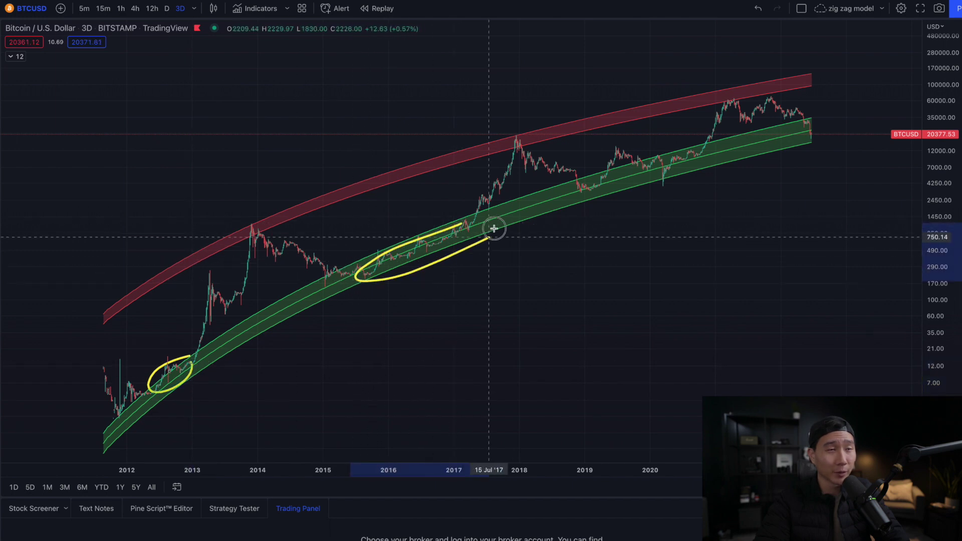
mouse_move(692, 150)
left_mouse_down()
mouse_move(589, 171)
mouse_move(719, 152)
left_mouse_up()
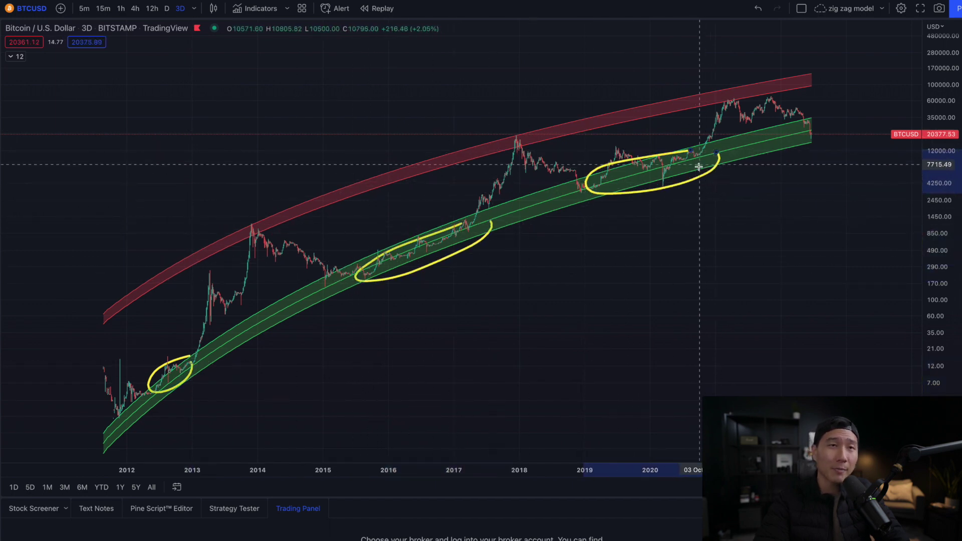
mouse_move(826, 122)
left_mouse_down()
mouse_move(802, 121)
mouse_move(821, 149)
mouse_move(832, 124)
left_mouse_up()
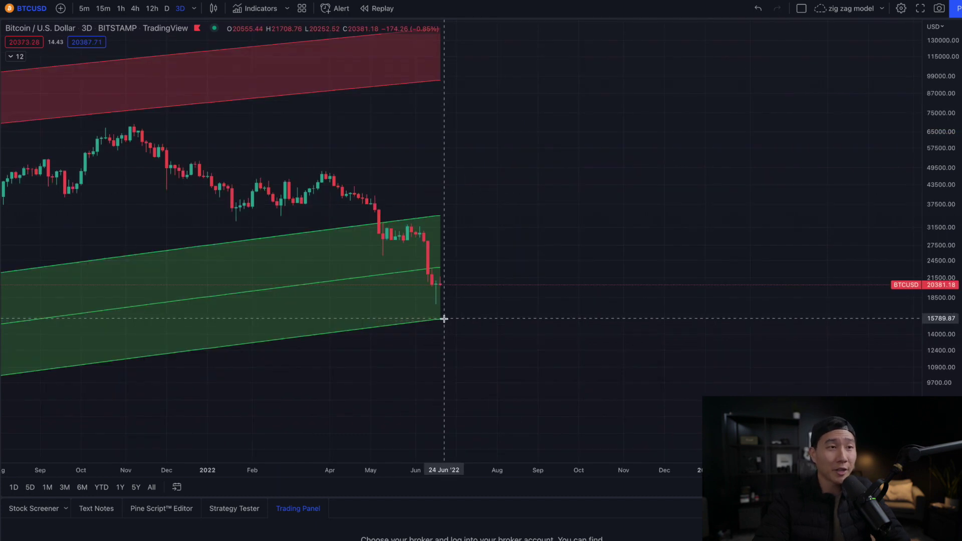
Label the channel floor at 15669.56, measure a roughly 21% drop below it, and sketch a projection path.
left_click(445, 320)
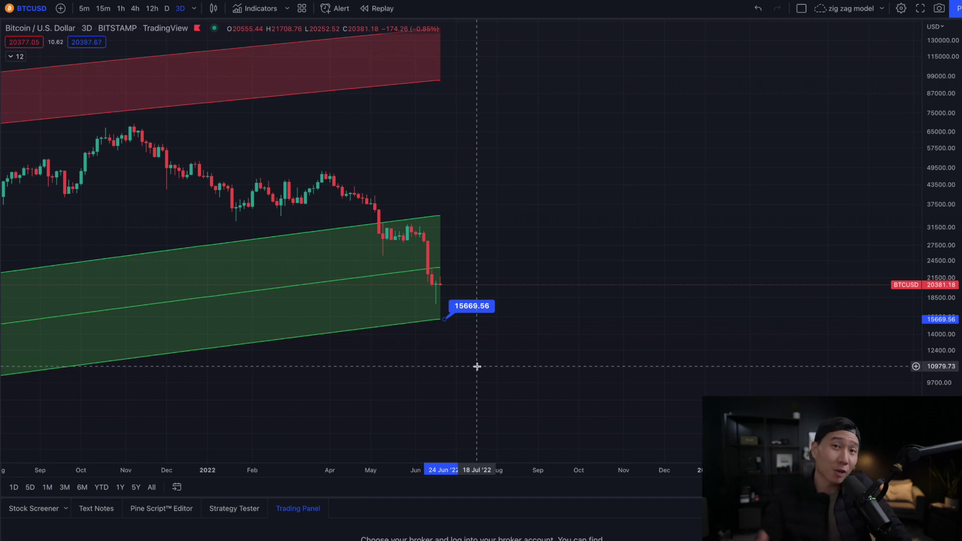
scroll(477, 366, "down", 5)
left_click_drag(167, 314, 192, 346)
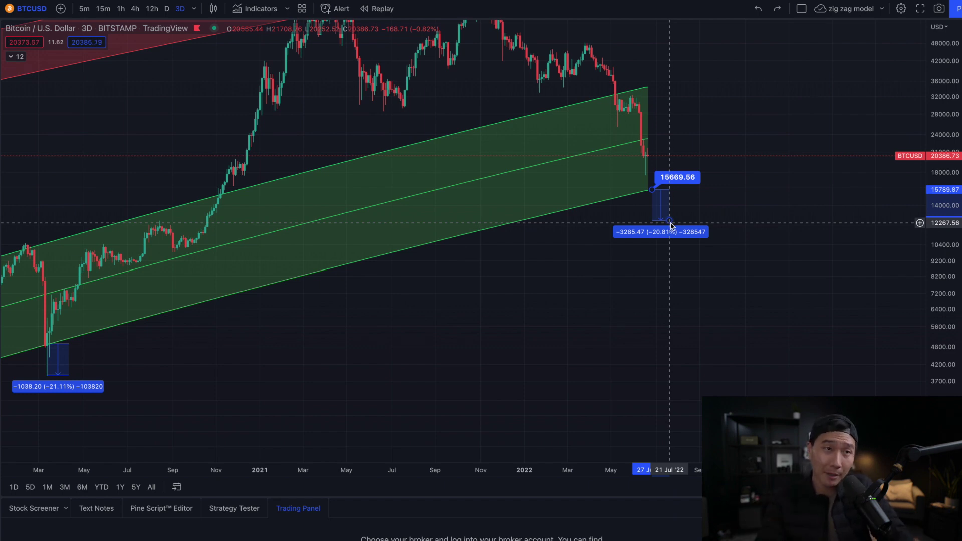
scroll(376, 223, "up", 3)
left_click(385, 222)
left_click_drag(385, 223, 562, 184)
mouse_move(379, 172)
left_mouse_down()
mouse_move(434, 122)
mouse_move(449, 122)
mouse_move(481, 253)
left_mouse_up()
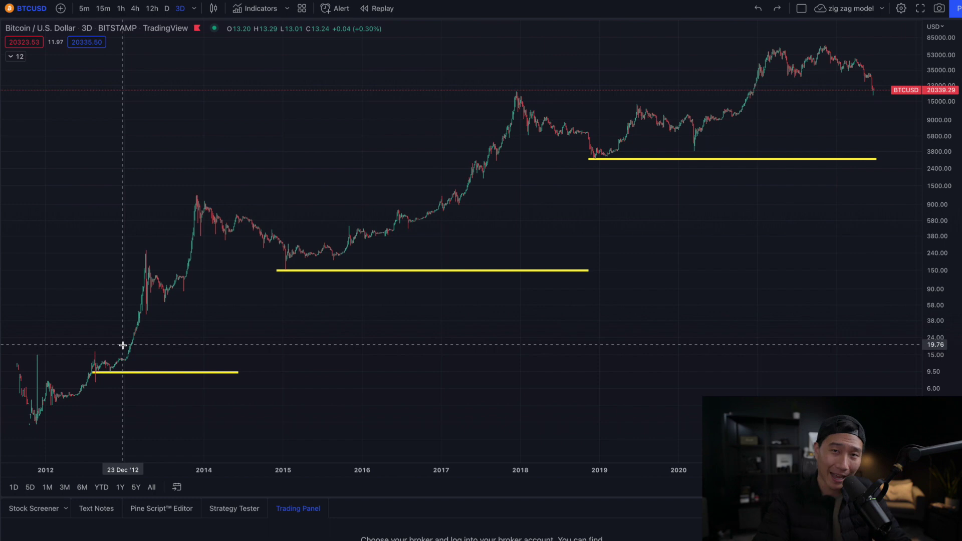
Draw Fibonacci retracements from the 2012, 2015 and 3153.37 lows to tops 1155.93, 19626.44 and 67636.37.
left_click(108, 372)
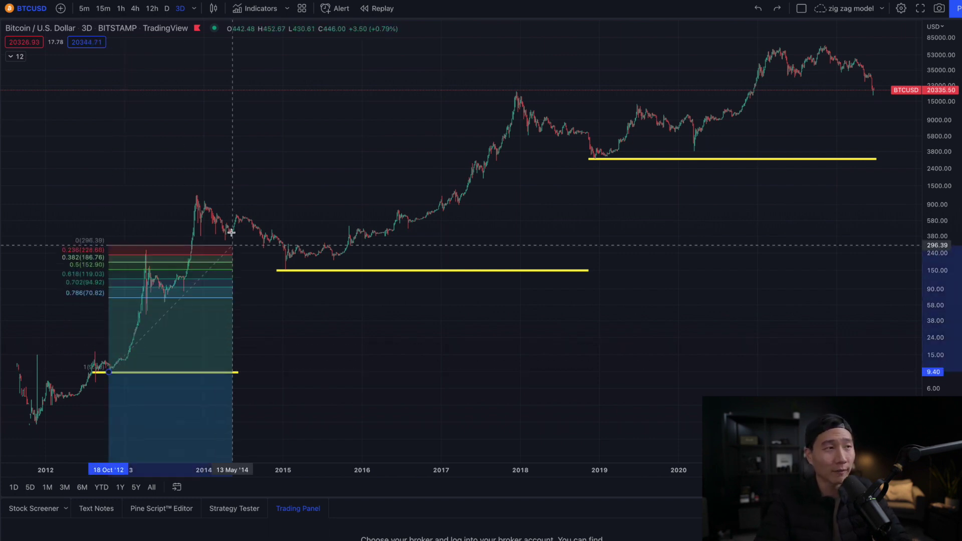
left_click(309, 195)
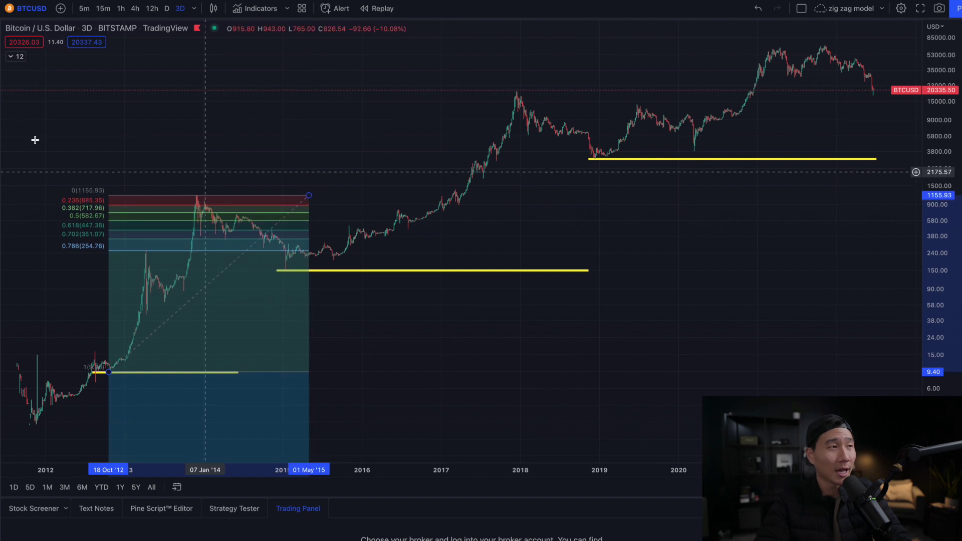
left_click(317, 271)
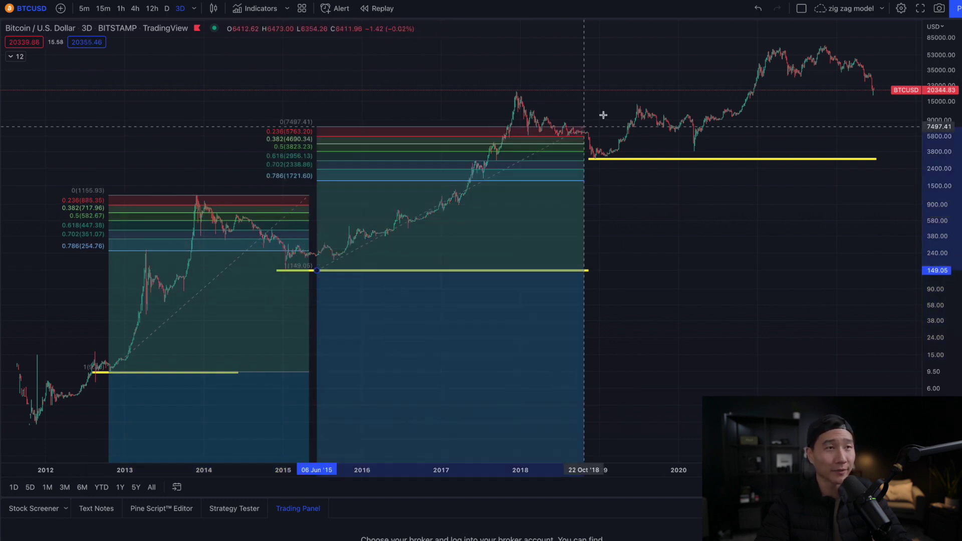
left_click(651, 92)
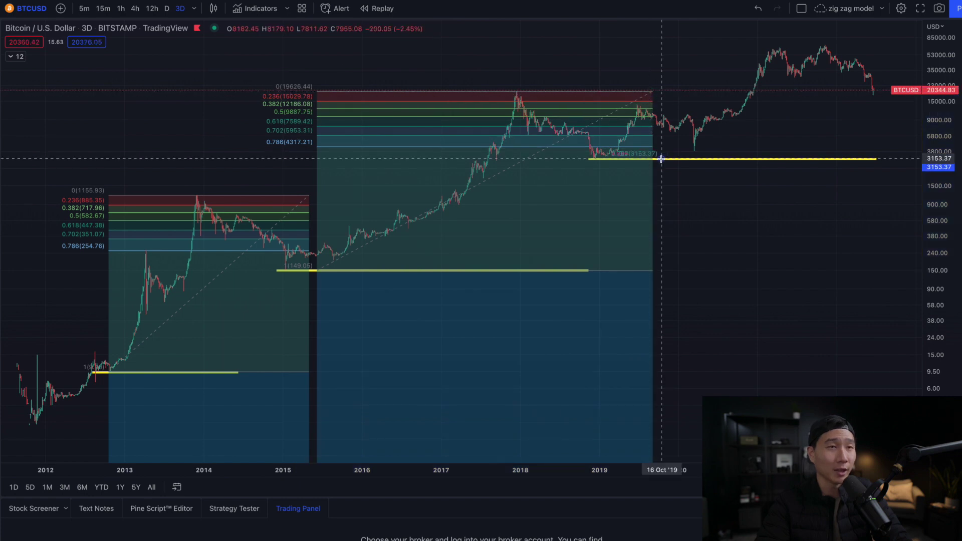
left_click(662, 158)
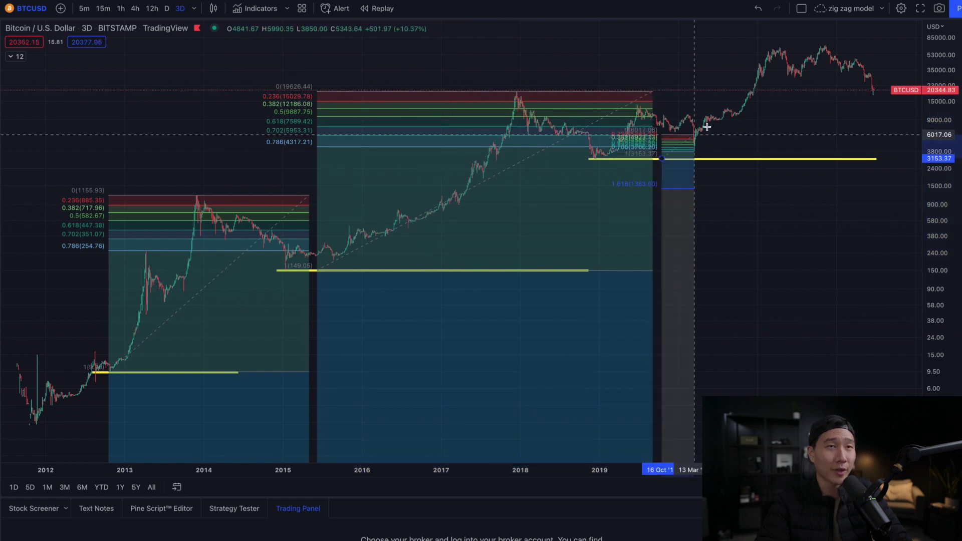
left_click(886, 45)
Circle the early cycle's 0.786 level, measure the 2014–15 drop of about 40.76%, and sketch the 2015–16 path.
scroll(118, 135, "up", 10)
mouse_move(131, 138)
left_mouse_down()
mouse_move(71, 145)
mouse_move(119, 159)
mouse_move(120, 134)
mouse_move(132, 137)
left_mouse_up()
left_click_drag(466, 150, 511, 184)
left_click_drag(353, 192, 534, 193)
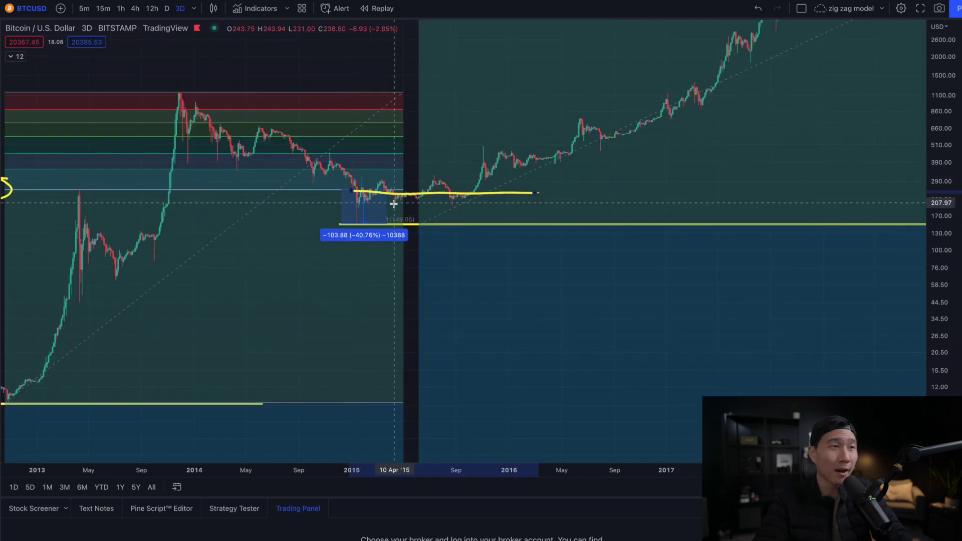
mouse_move(395, 200)
left_mouse_down()
mouse_move(427, 188)
mouse_move(458, 194)
mouse_move(509, 155)
mouse_move(597, 129)
left_mouse_up()
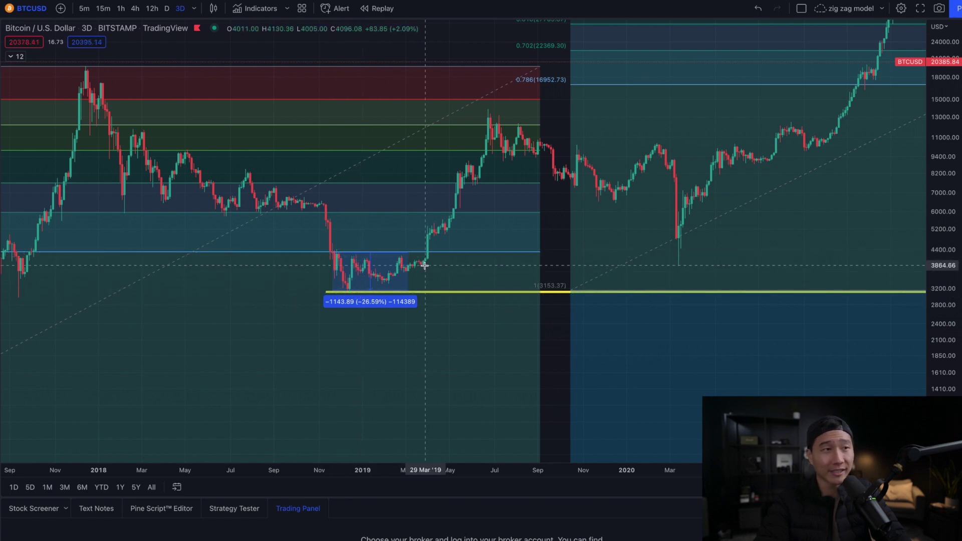
Draw a 2019 trend line and a horizontal line near 4301, then circle the 0.786 level at 16952.73.
left_click_drag(426, 255, 492, 120)
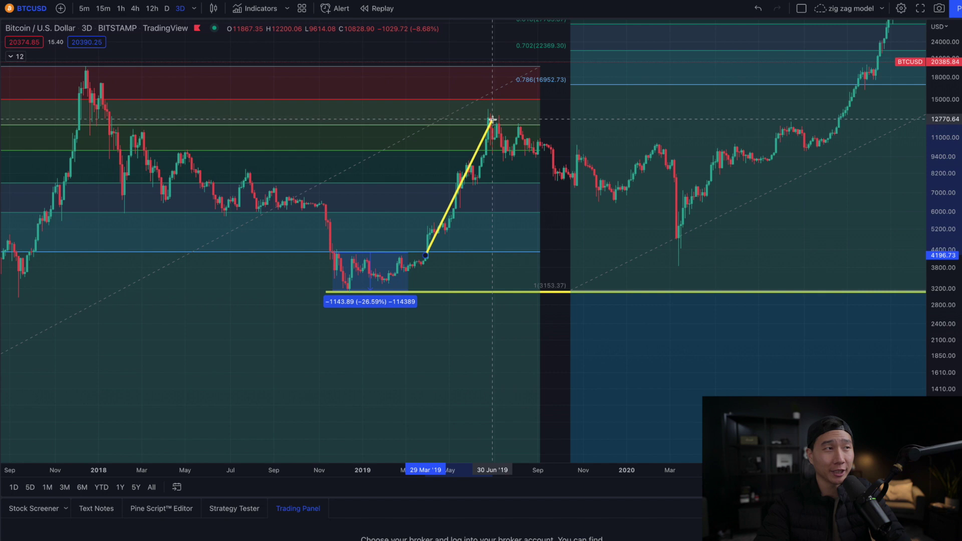
left_click_drag(524, 252, 722, 263)
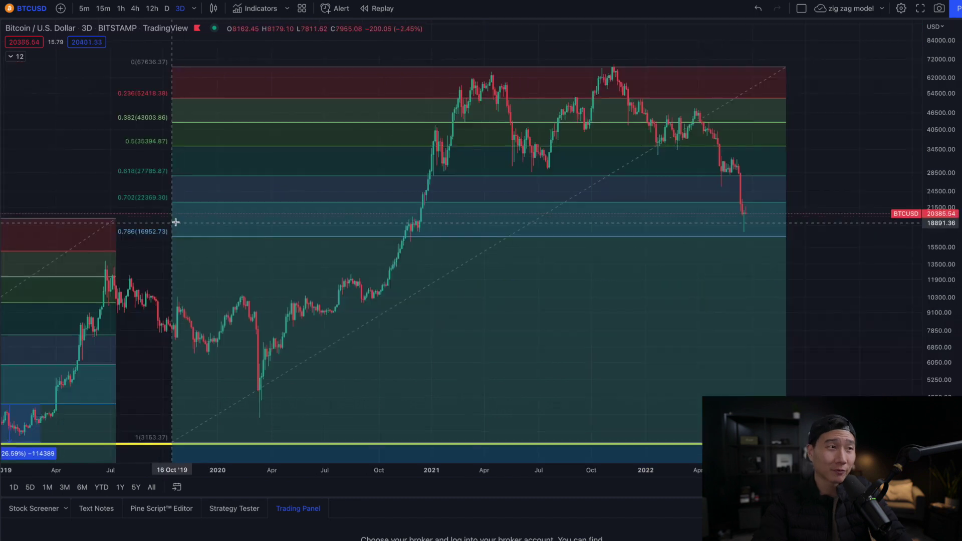
mouse_move(156, 217)
left_mouse_down()
mouse_move(102, 243)
mouse_move(184, 220)
left_mouse_up()
left_click_drag(273, 228, 181, 250)
left_click_drag(210, 221, 239, 253)
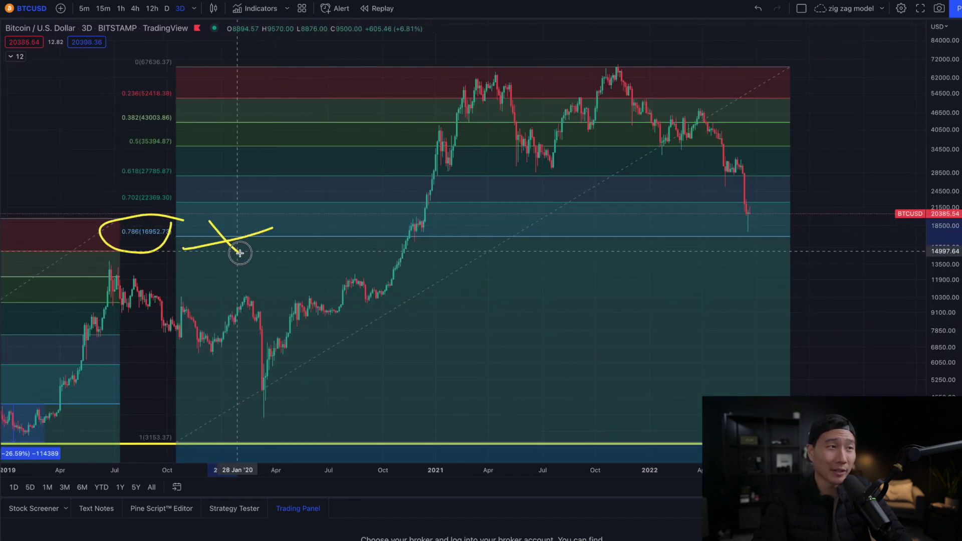
key("ctrl+z")
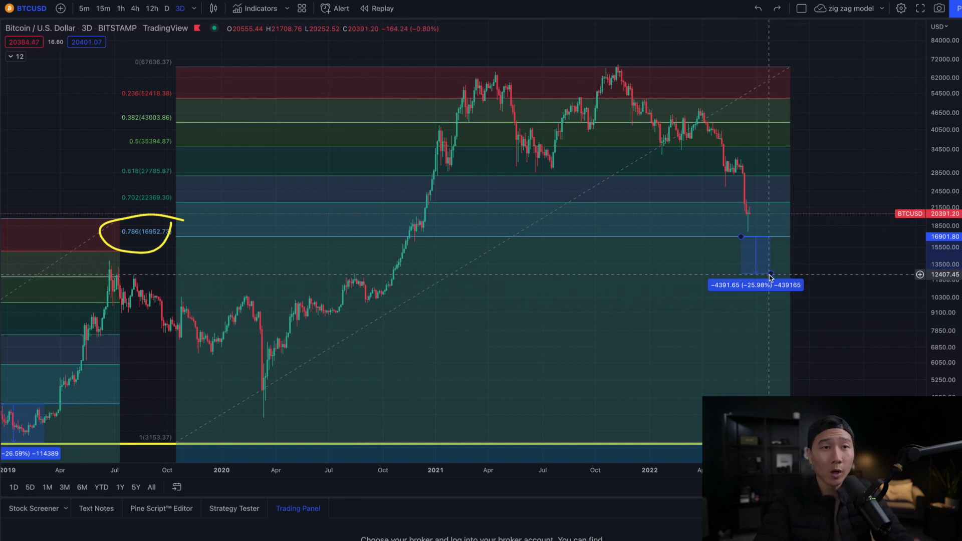
Drag the measurement box corner up so the downside reads about -16.59%.
left_click_drag(772, 274, 775, 261)
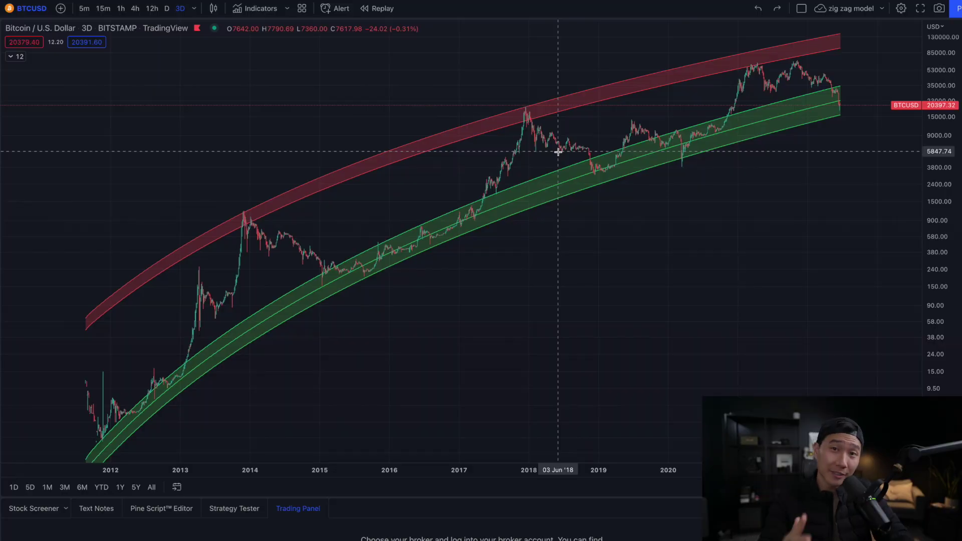
mouse_move(855, 88)
left_mouse_down()
mouse_move(822, 112)
mouse_move(861, 110)
left_mouse_up()
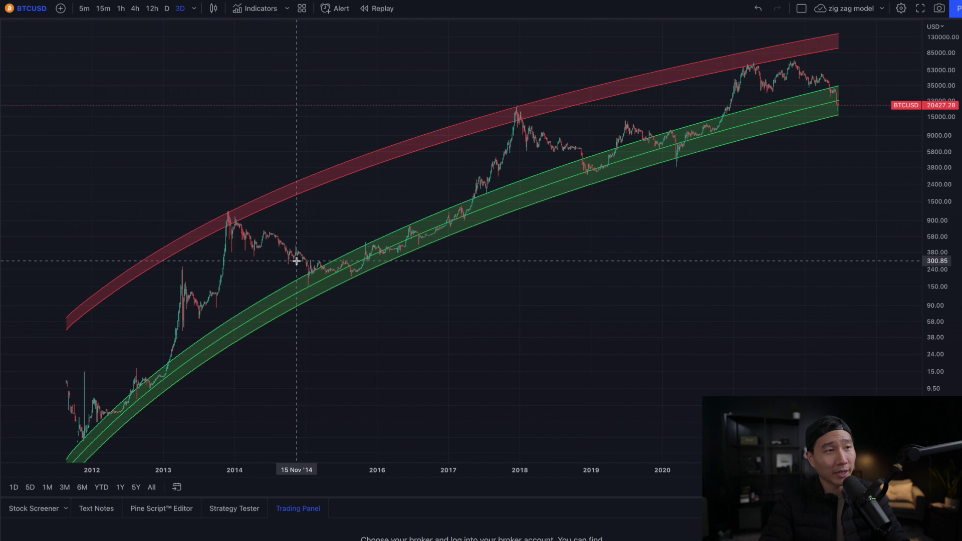
Measure the past cycle's 467.78% green-band rise, then project from June 2022 to November 2023 (172 bars, 515 days).
left_click(307, 262, "shift")
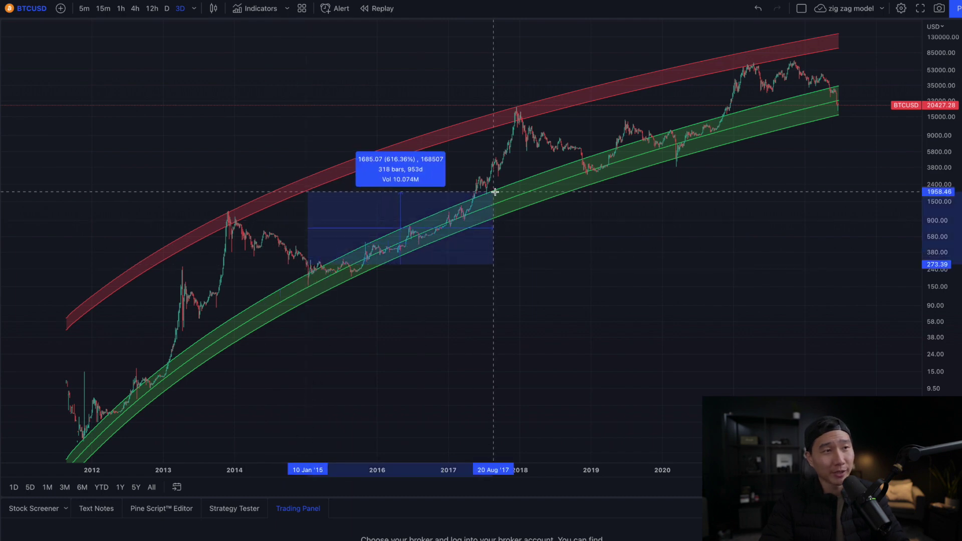
left_click(474, 202)
left_click(581, 161, "shift")
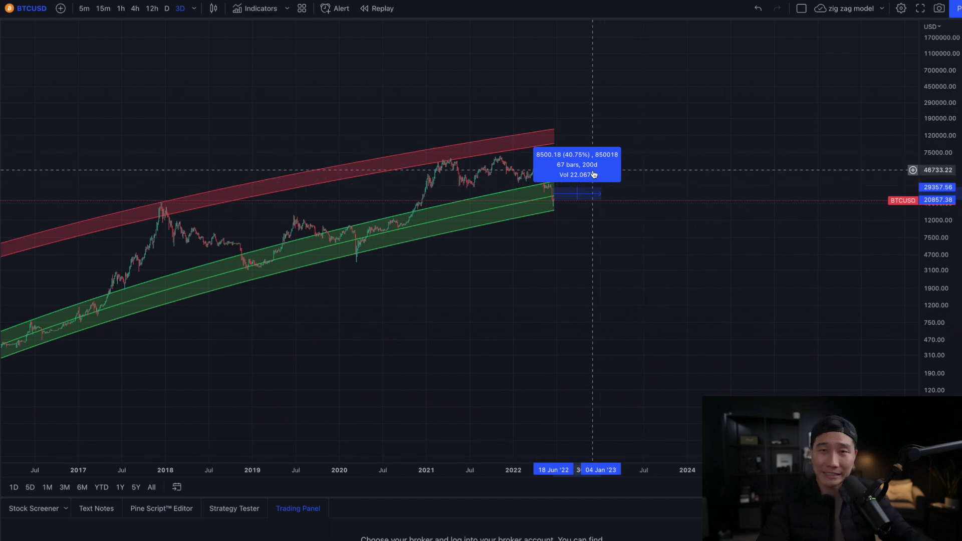
left_click(555, 193, "shift")
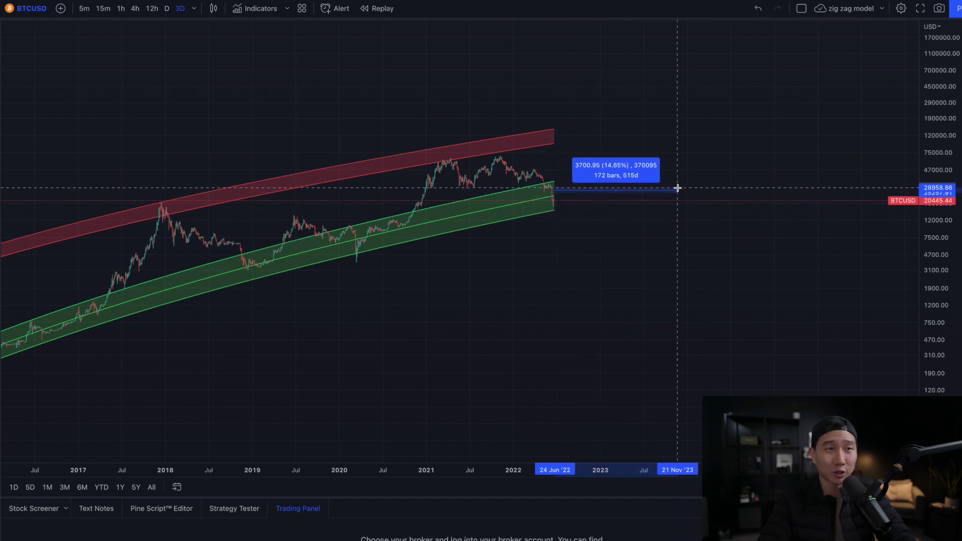